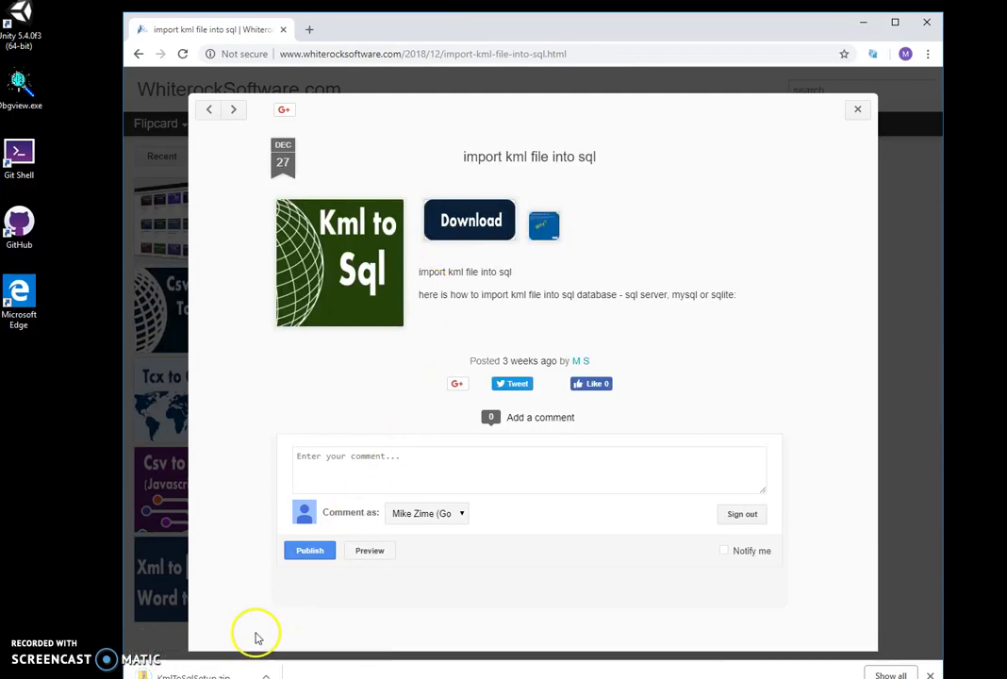
Step: Install Kml To Sql from KmlToSqlSetup.msi in the downloaded zip, allowing it past the security warning
{"action": "left_click", "coordinate": [229, 676]}
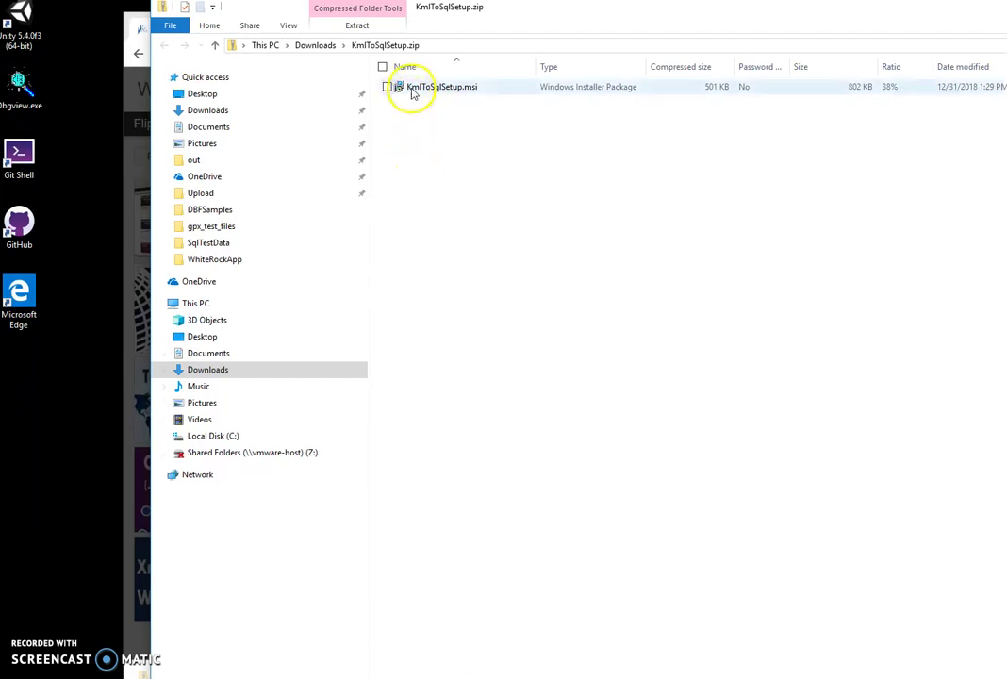
{"action": "double_click", "coordinate": [411, 87]}
{"action": "left_click", "coordinate": [498, 267]}
{"action": "left_click", "coordinate": [672, 491]}
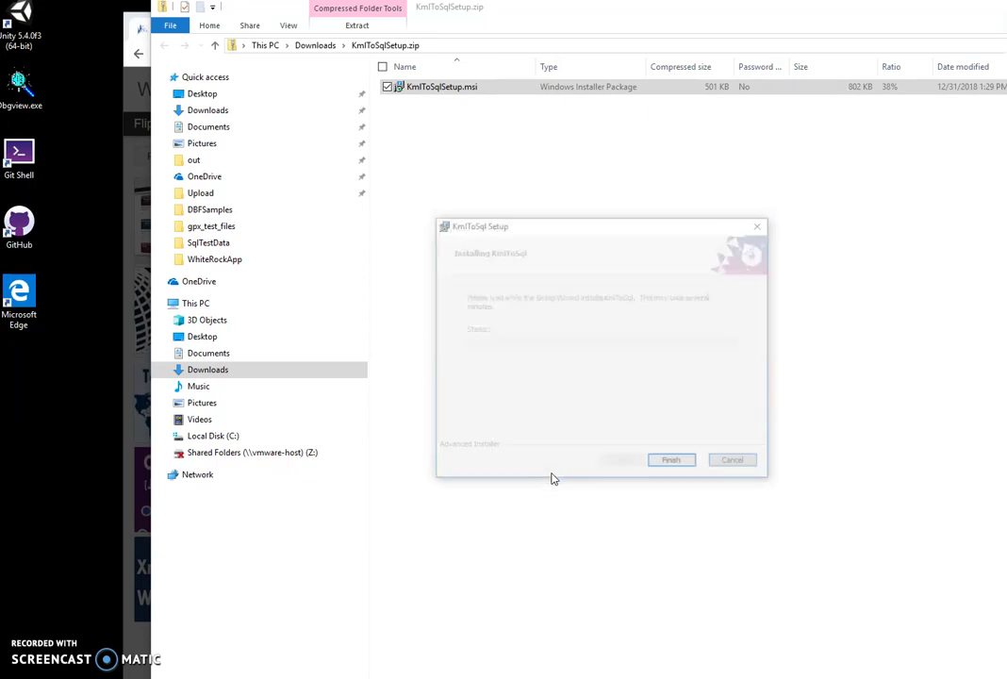
{"action": "left_click", "coordinate": [671, 464]}
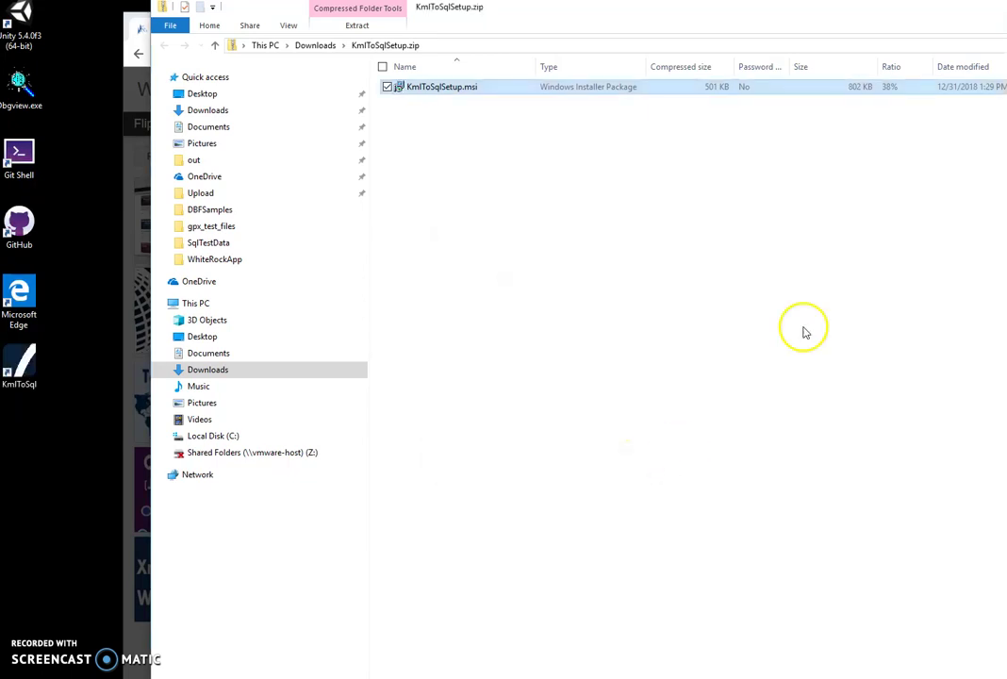
{"action": "key", "text": "alt+F4"}
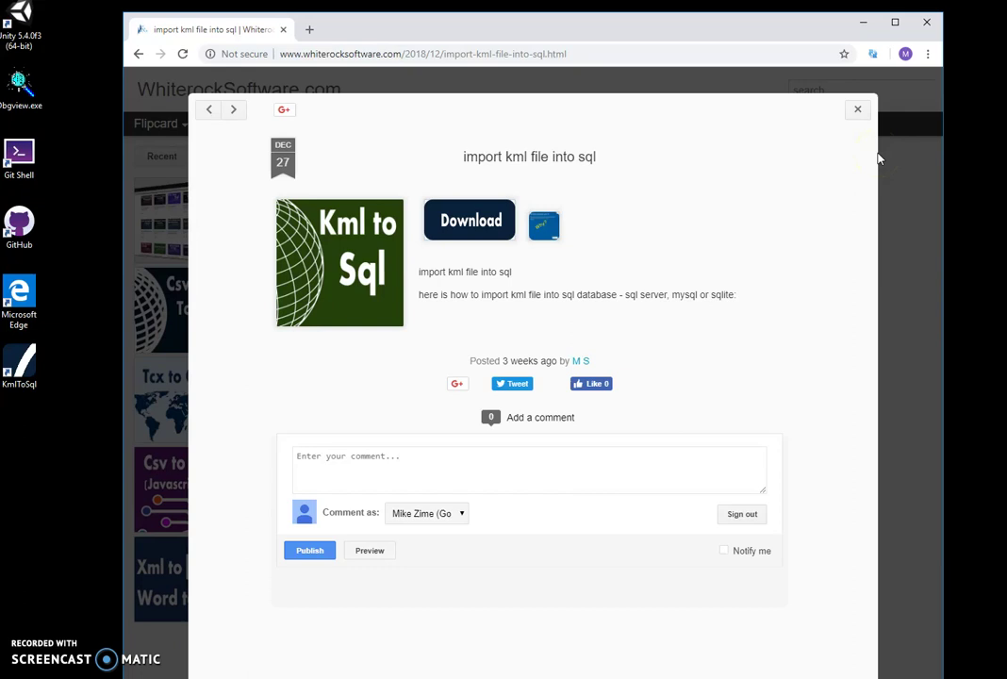
Step: Launch Kml To Sql from its desktop shortcut and bring up the input file picker
{"action": "double_click", "coordinate": [20, 376]}
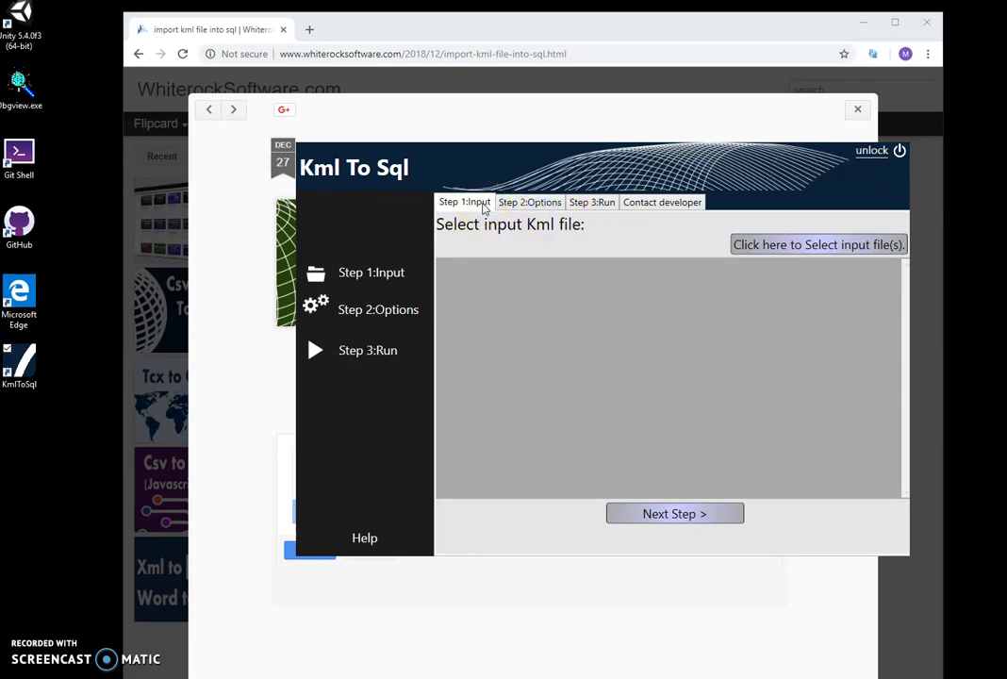
{"action": "left_click", "coordinate": [780, 248]}
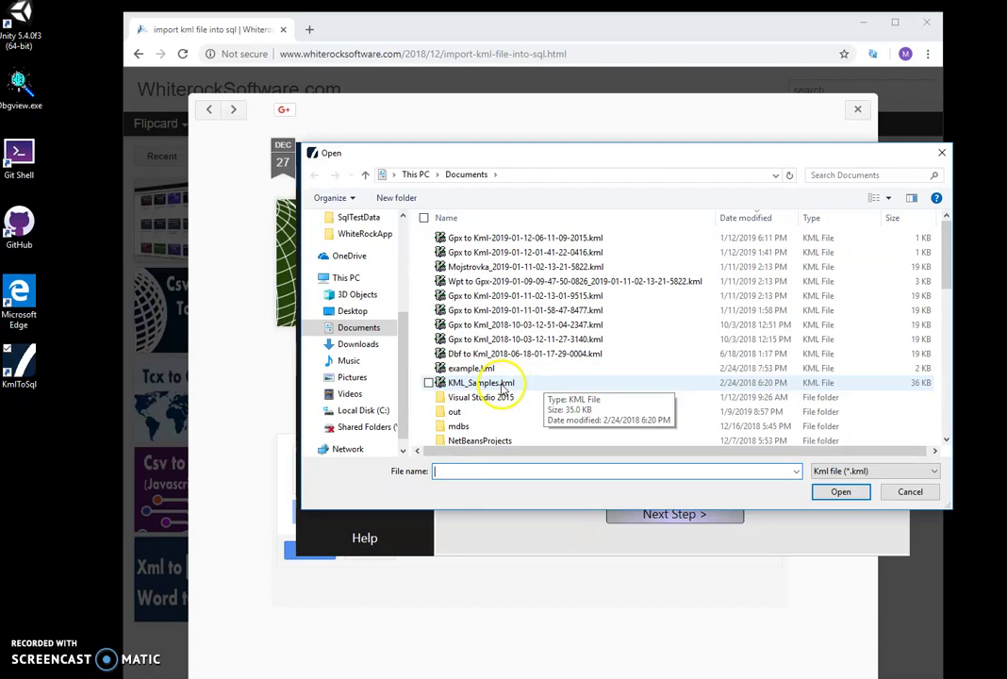
Step: Load KML_Samples.kml from Documents as input and advance to Conversion Options
{"action": "double_click", "coordinate": [503, 386]}
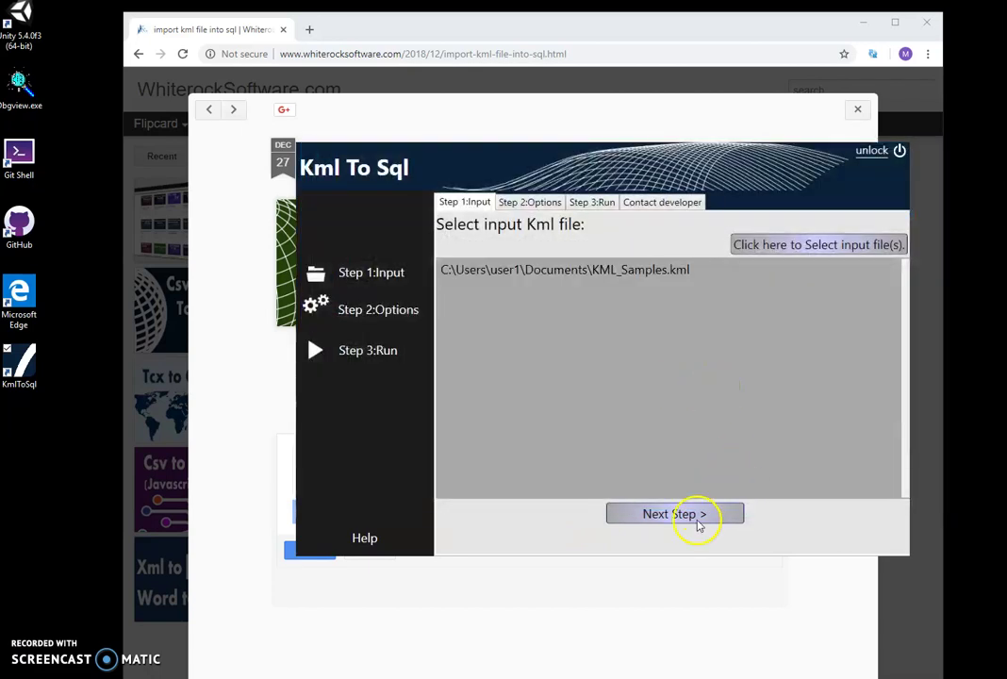
{"action": "left_click", "coordinate": [698, 516]}
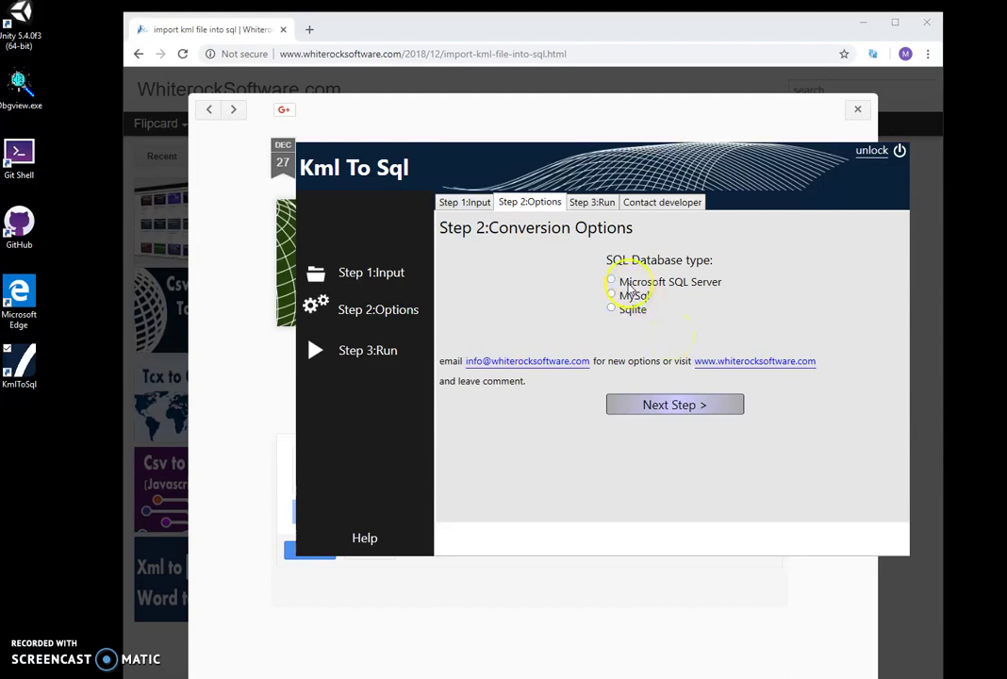
Step: Run the conversion and review the generated CREATE TABLE [KMLSamples] and INSERT INTO statements
{"action": "left_click", "coordinate": [697, 409]}
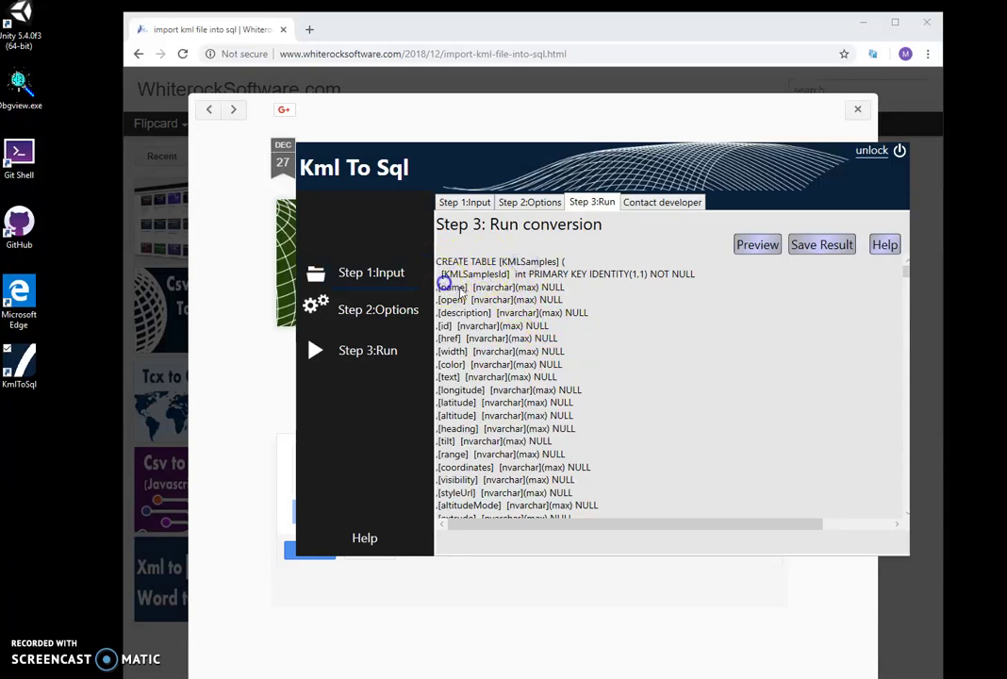
{"action": "scroll", "coordinate": [544, 401], "scroll_direction": "down", "scroll_amount": 6}
{"action": "scroll", "coordinate": [544, 399], "scroll_direction": "down", "scroll_amount": 1}
{"action": "scroll", "coordinate": [545, 396], "scroll_direction": "down", "scroll_amount": 8}
{"action": "scroll", "coordinate": [551, 393], "scroll_direction": "down", "scroll_amount": 10}
{"action": "scroll", "coordinate": [559, 393], "scroll_direction": "up", "scroll_amount": 12}
{"action": "scroll", "coordinate": [578, 404], "scroll_direction": "up", "scroll_amount": 10}
{"action": "left_click", "coordinate": [822, 245]}
{"action": "left_click", "coordinate": [547, 443]}
{"action": "left_click_drag", "start_coordinate": [547, 443], "coordinate": [389, 444]}
{"action": "left_click", "coordinate": [412, 443]}
{"action": "left_click", "coordinate": [421, 443]}
{"action": "left_click", "coordinate": [841, 491]}
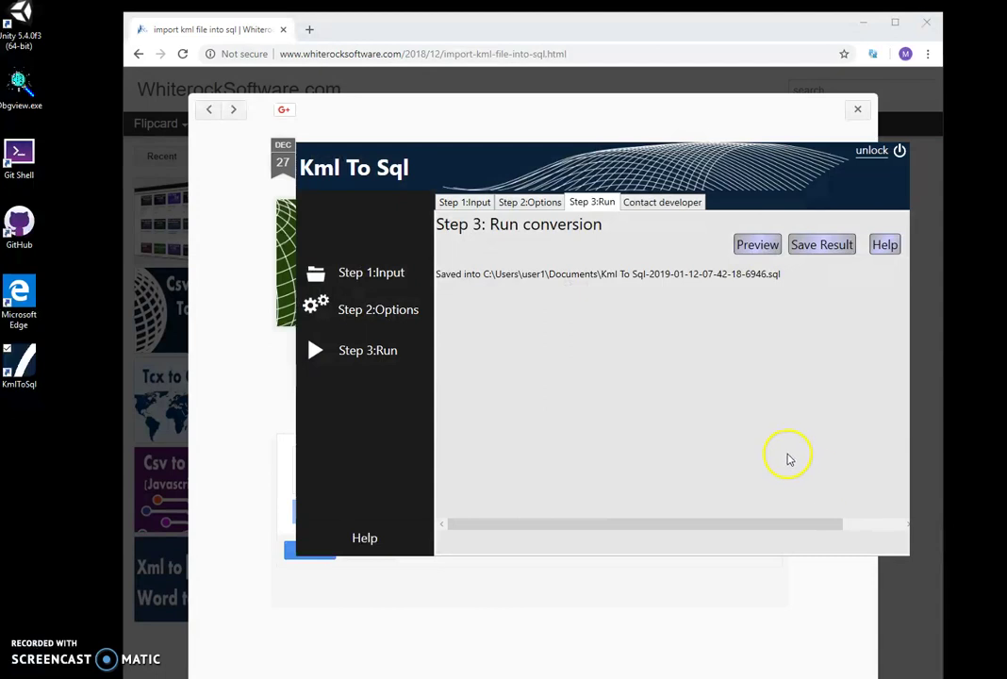
{"action": "key", "text": "super+e"}
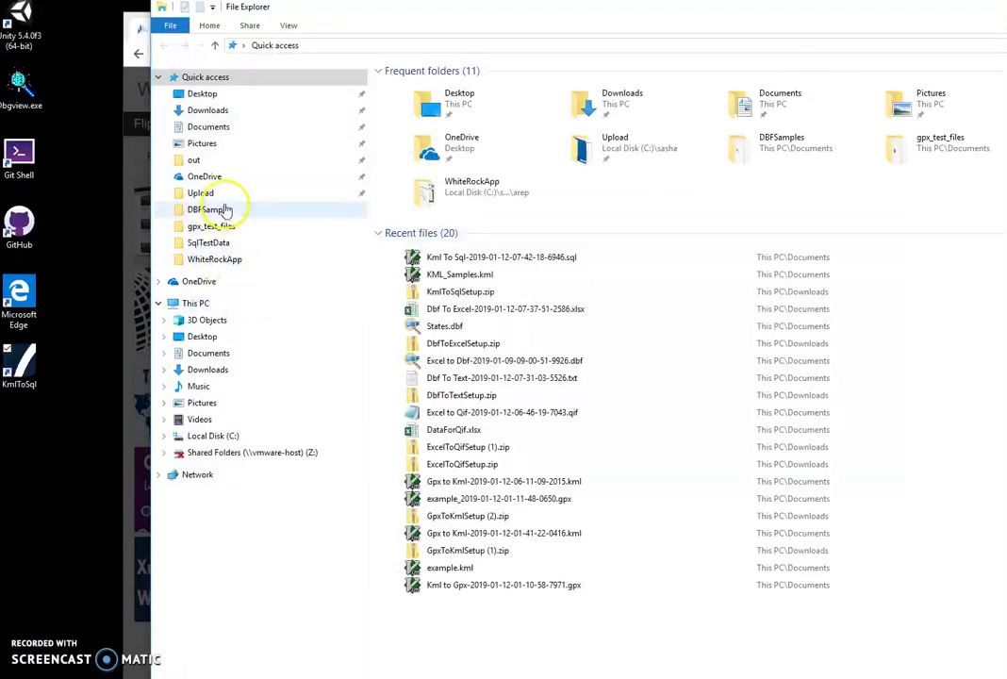
{"action": "left_click", "coordinate": [210, 127]}
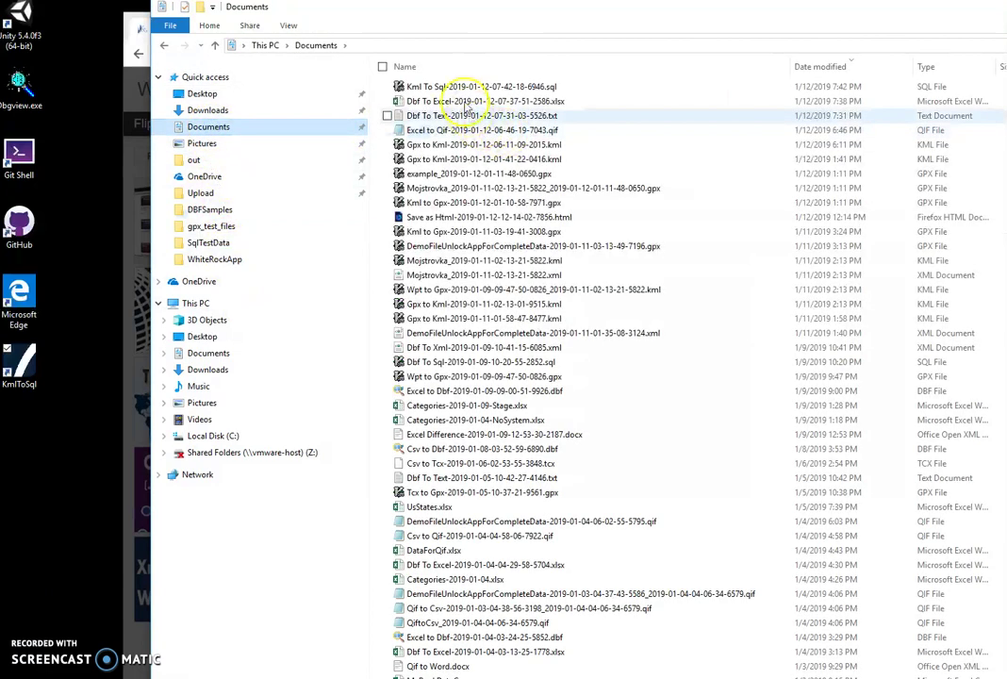
{"action": "right_click", "coordinate": [461, 87]}
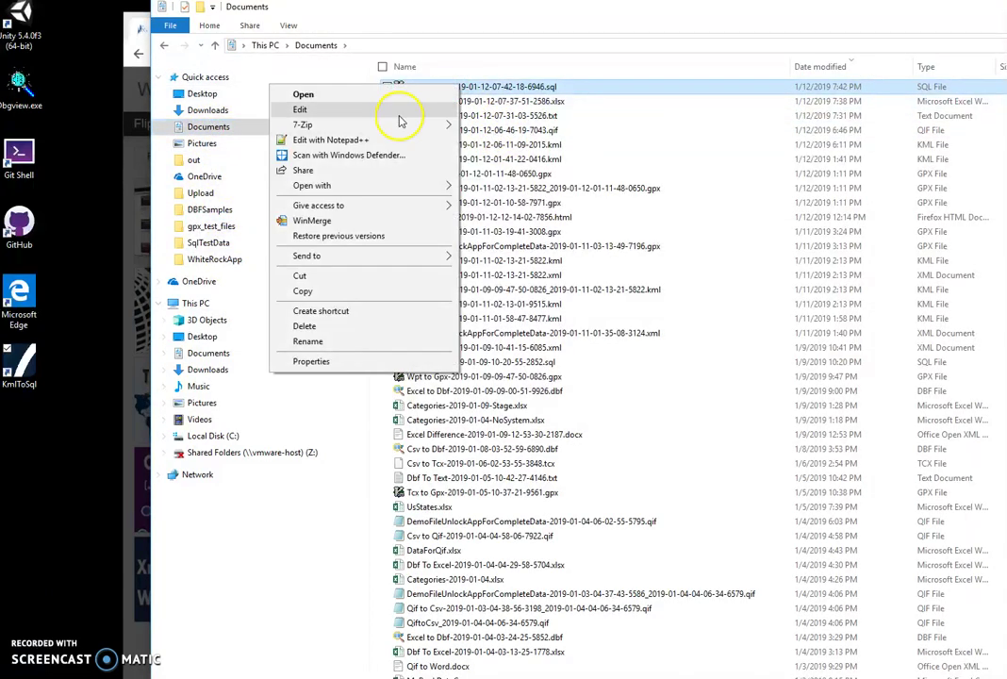
{"action": "left_click", "coordinate": [300, 110]}
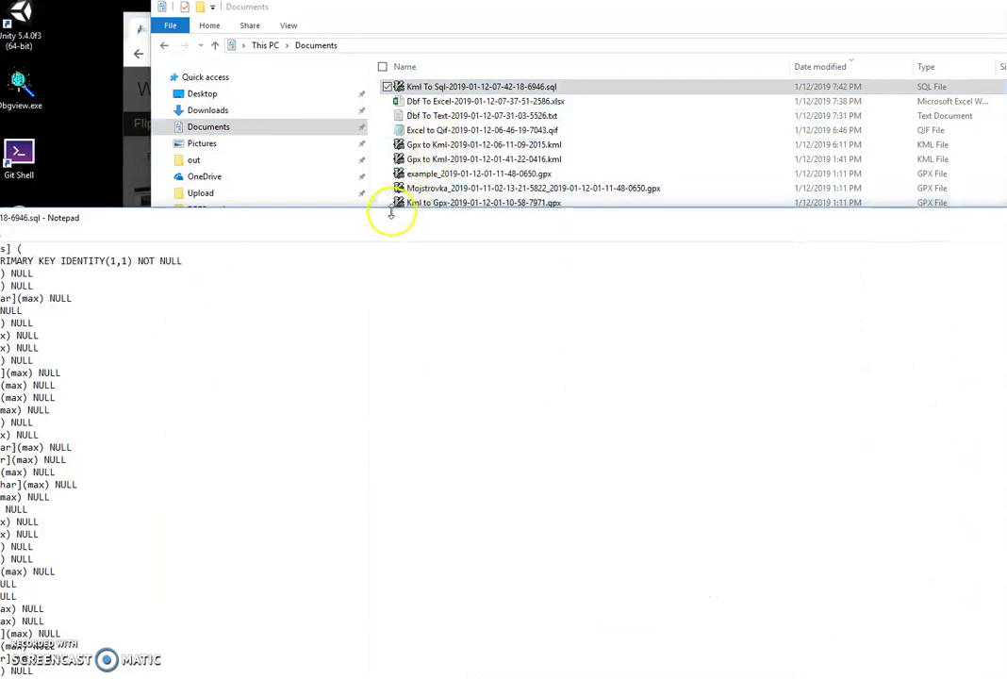
Step: Enlarge Notepad and scroll the script, highlighting the table name and first INSERT columns
{"action": "left_click_drag", "start_coordinate": [424, 211], "coordinate": [445, 215]}
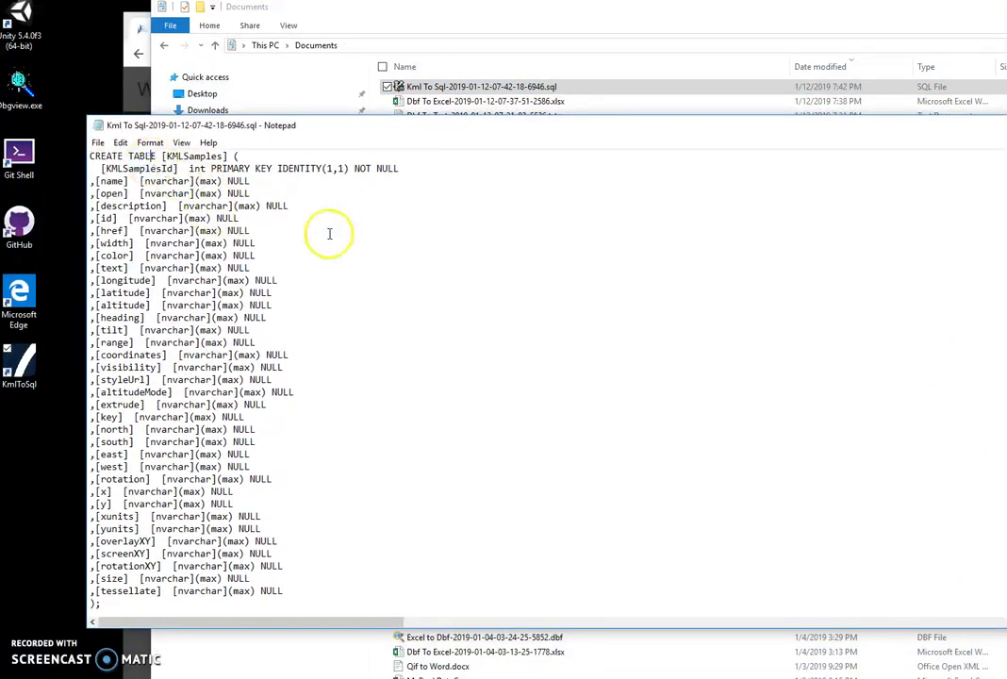
{"action": "scroll", "coordinate": [262, 330], "scroll_direction": "down", "scroll_amount": 4}
{"action": "scroll", "coordinate": [283, 358], "scroll_direction": "down", "scroll_amount": 1}
{"action": "left_click_drag", "start_coordinate": [310, 382], "coordinate": [268, 141]}
{"action": "left_click", "coordinate": [212, 377]}
{"action": "scroll", "coordinate": [212, 378], "scroll_direction": "down", "scroll_amount": 7}
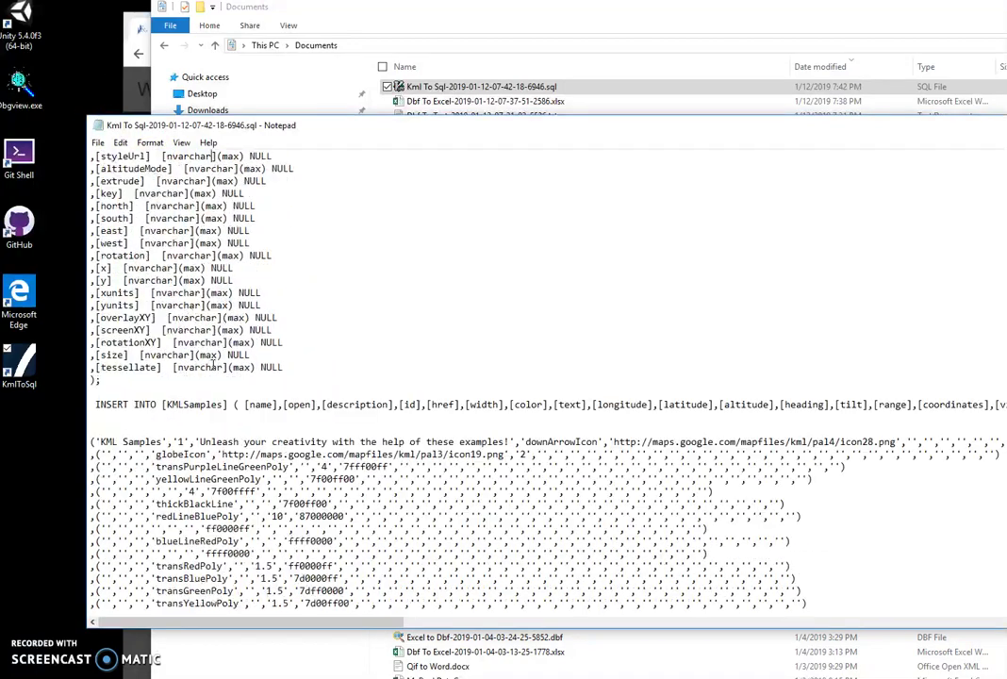
{"action": "left_click_drag", "start_coordinate": [164, 367], "coordinate": [328, 368]}
{"action": "left_click", "coordinate": [340, 375]}
{"action": "scroll", "coordinate": [264, 377], "scroll_direction": "down", "scroll_amount": 5}
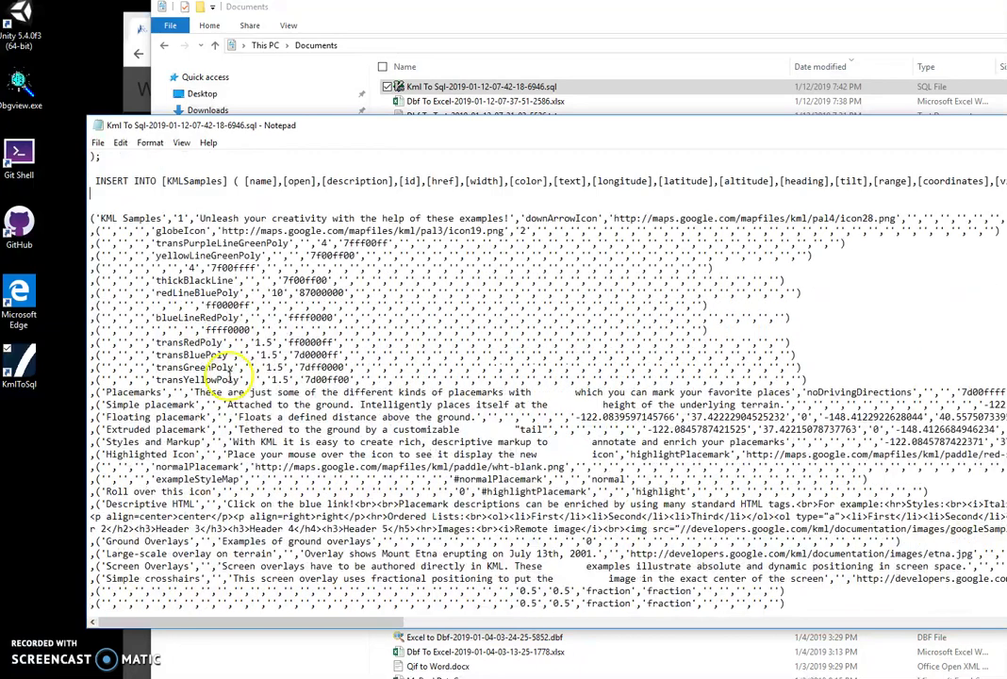
Step: Review the remaining KMLSamples INSERT rows through the Building entries, then close Notepad
{"action": "double_click", "coordinate": [188, 180]}
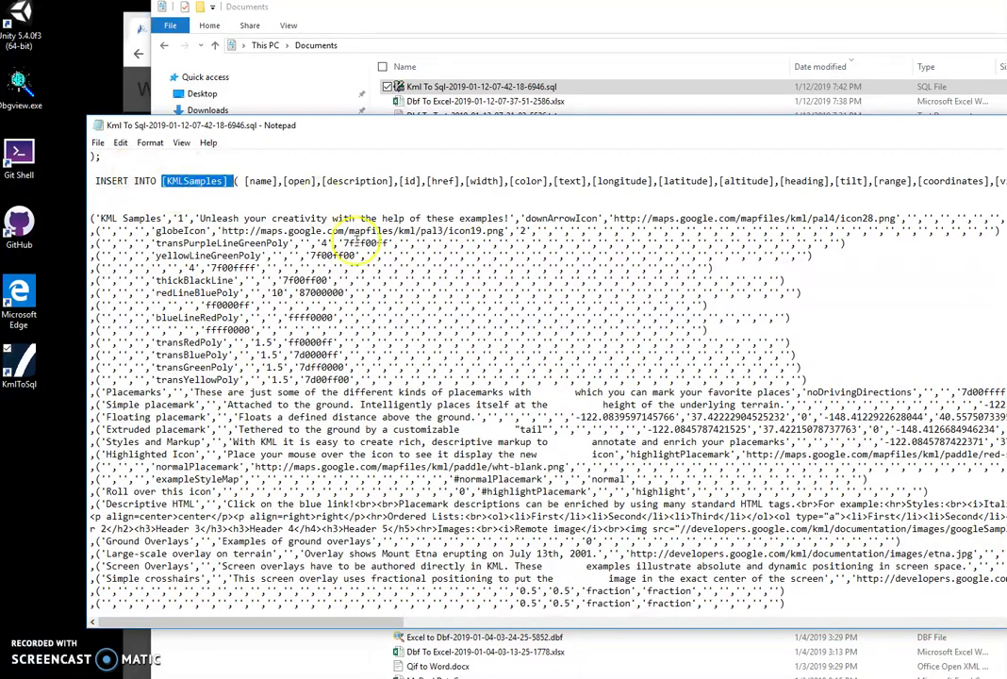
{"action": "scroll", "coordinate": [278, 260], "scroll_direction": "down", "scroll_amount": 3}
{"action": "scroll", "coordinate": [283, 267], "scroll_direction": "down", "scroll_amount": 14}
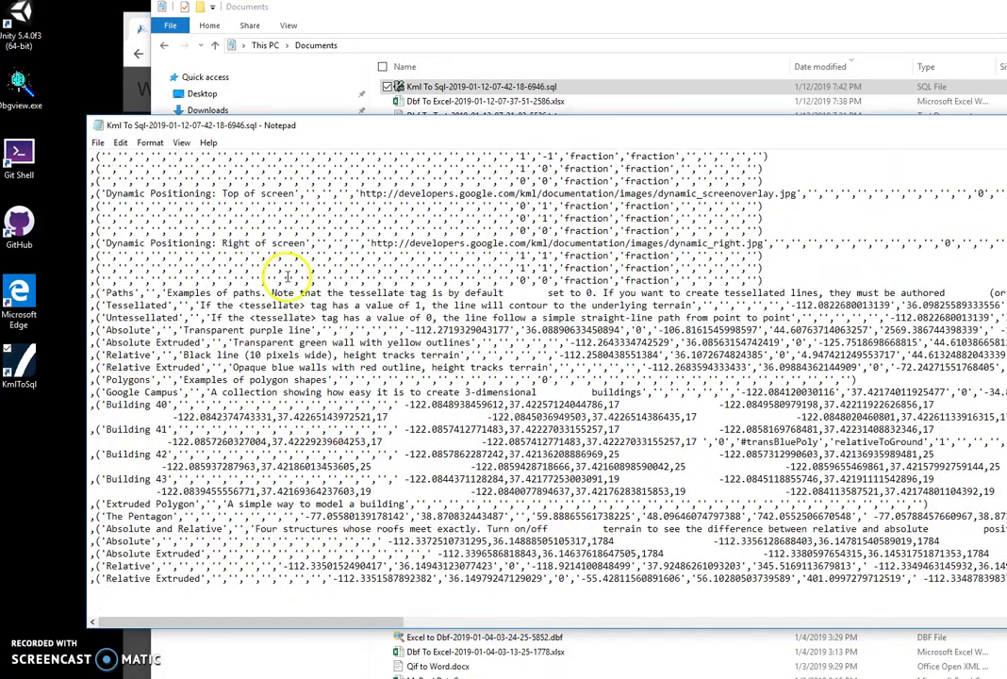
{"action": "left_click_drag", "start_coordinate": [102, 585], "coordinate": [95, 273]}
{"action": "left_click", "coordinate": [249, 367]}
{"action": "left_click_drag", "start_coordinate": [990, 126], "coordinate": [914, 142]}
{"action": "key", "text": "alt+F4"}
{"action": "key", "text": "alt+F4"}
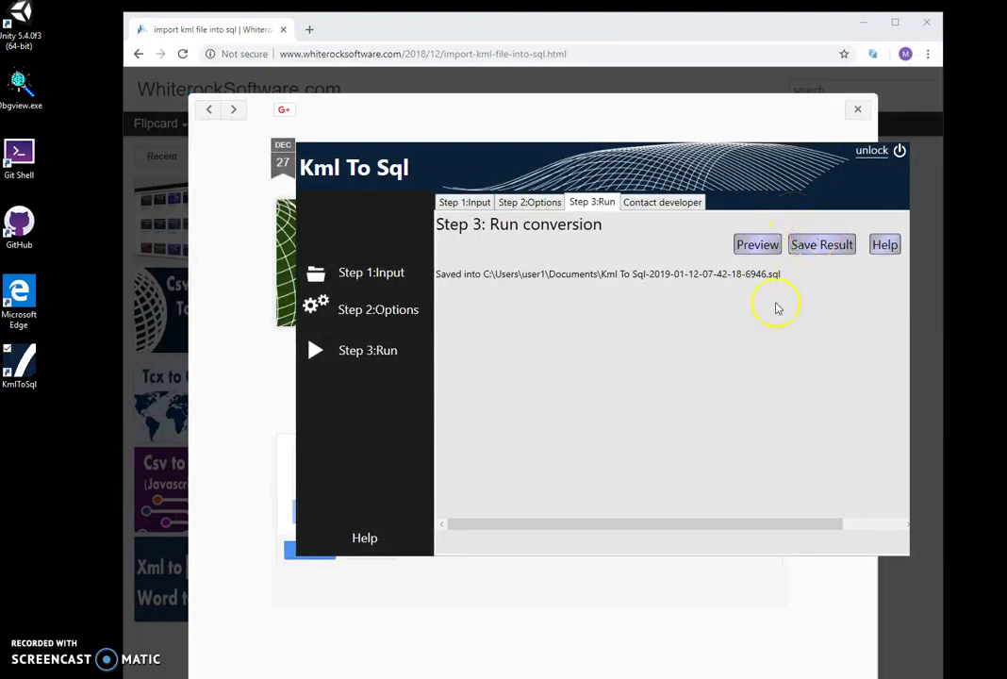
{"action": "left_click", "coordinate": [475, 204]}
{"action": "left_click", "coordinate": [790, 245]}
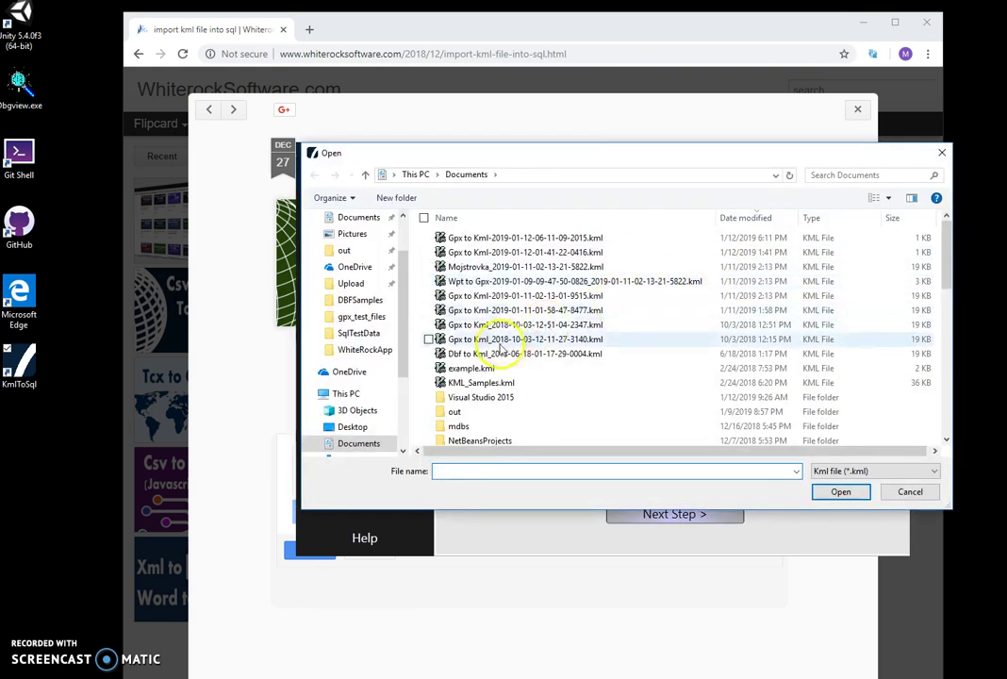
{"action": "double_click", "coordinate": [504, 267]}
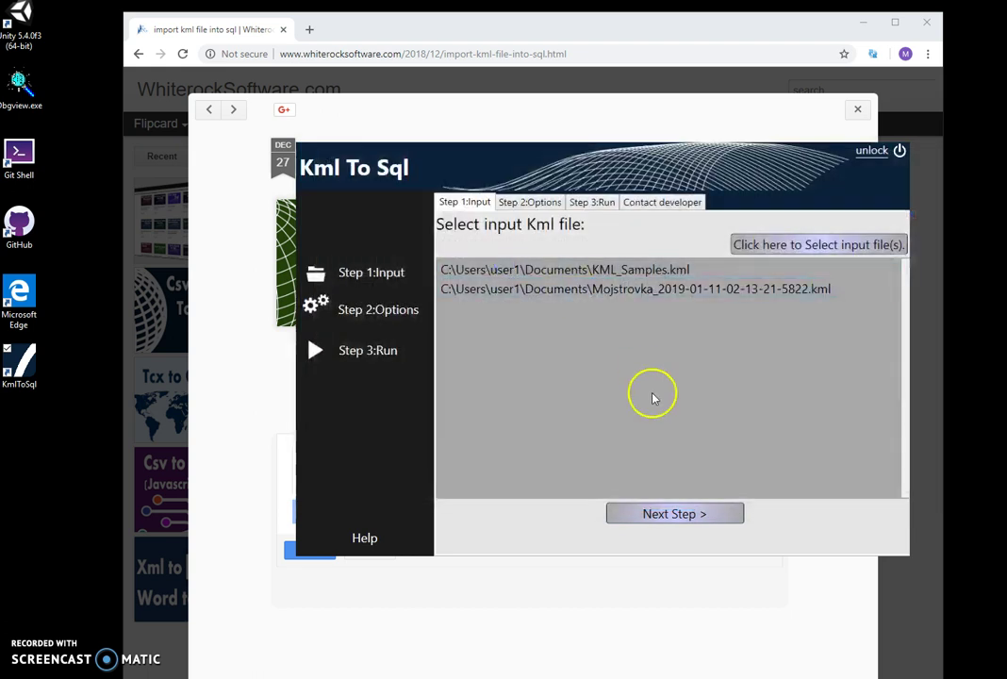
{"action": "left_click", "coordinate": [670, 514]}
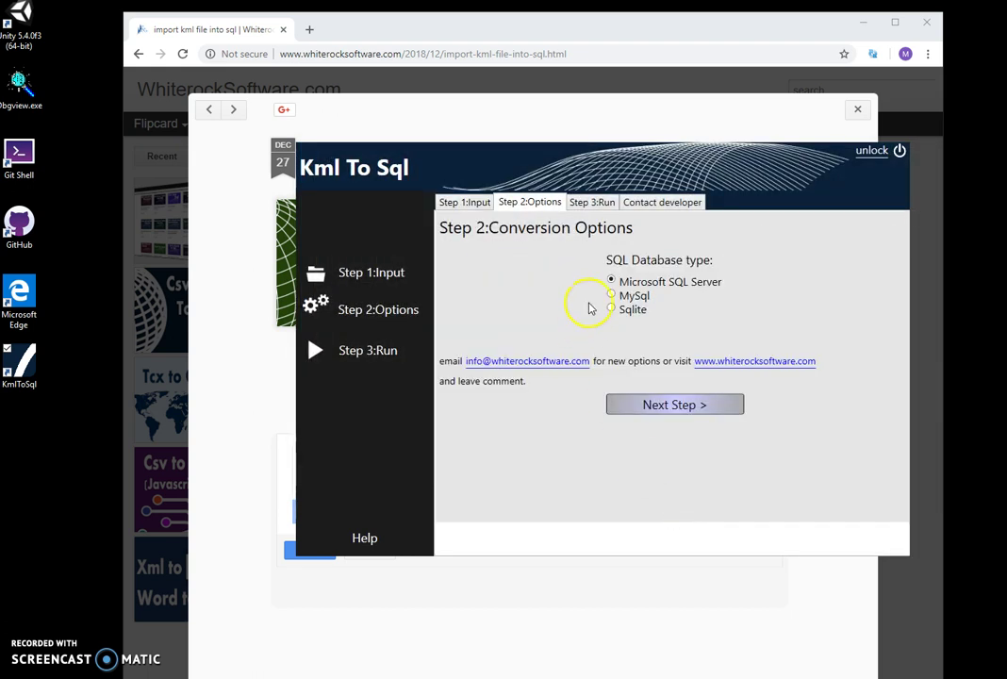
{"action": "left_click", "coordinate": [675, 408]}
{"action": "left_click", "coordinate": [755, 246]}
{"action": "scroll", "coordinate": [590, 333], "scroll_direction": "down", "scroll_amount": 10}
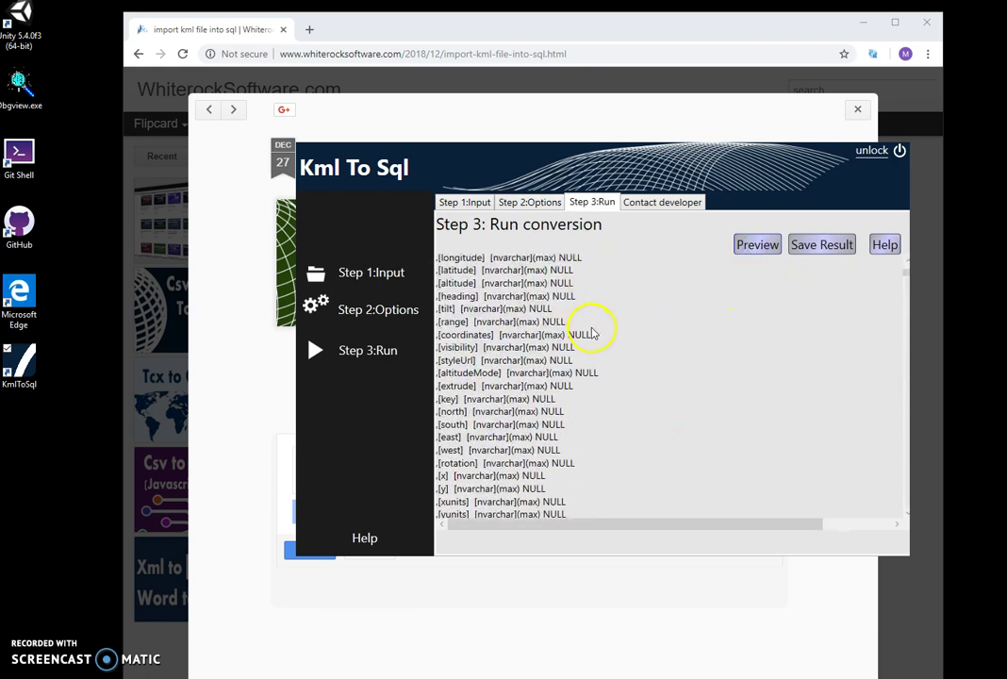
{"action": "scroll", "coordinate": [597, 333], "scroll_direction": "down", "scroll_amount": 10}
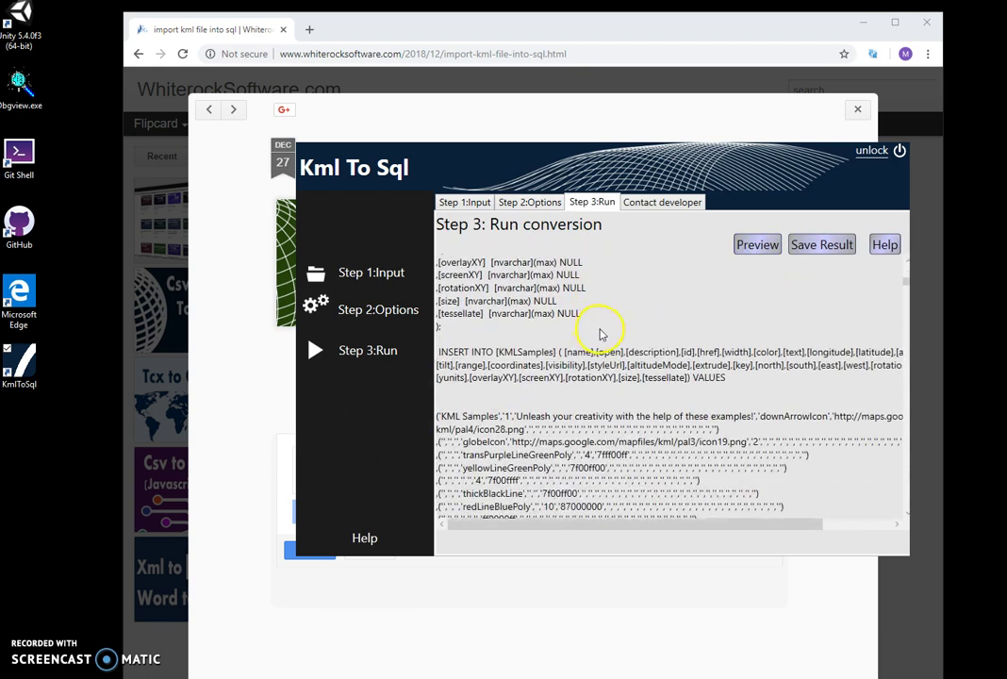
{"action": "scroll", "coordinate": [607, 333], "scroll_direction": "down", "scroll_amount": 10}
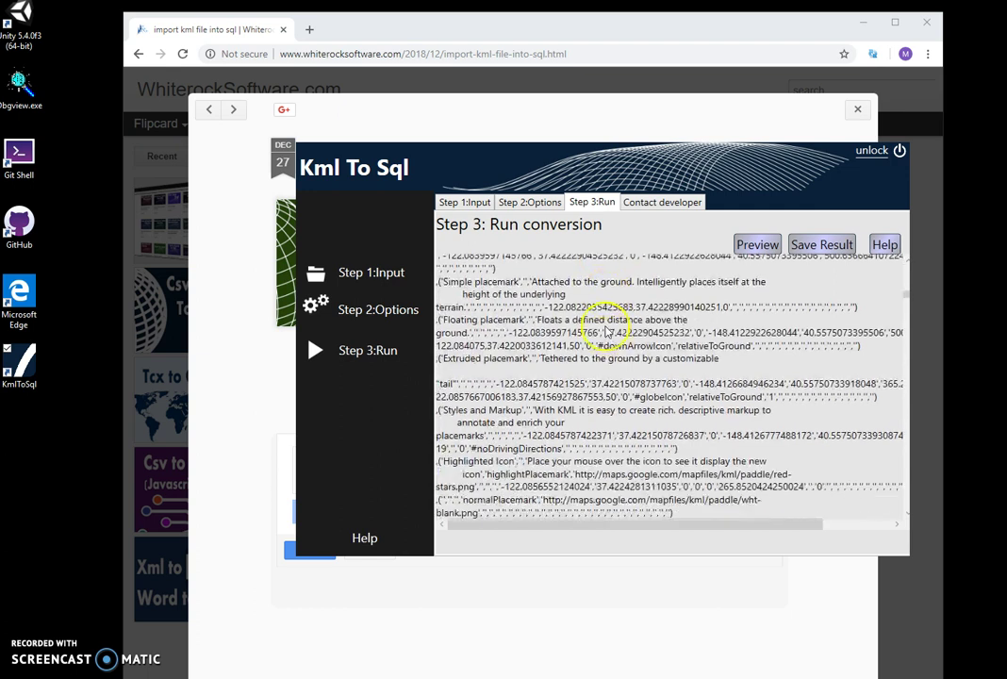
{"action": "scroll", "coordinate": [609, 333], "scroll_direction": "down", "scroll_amount": 10}
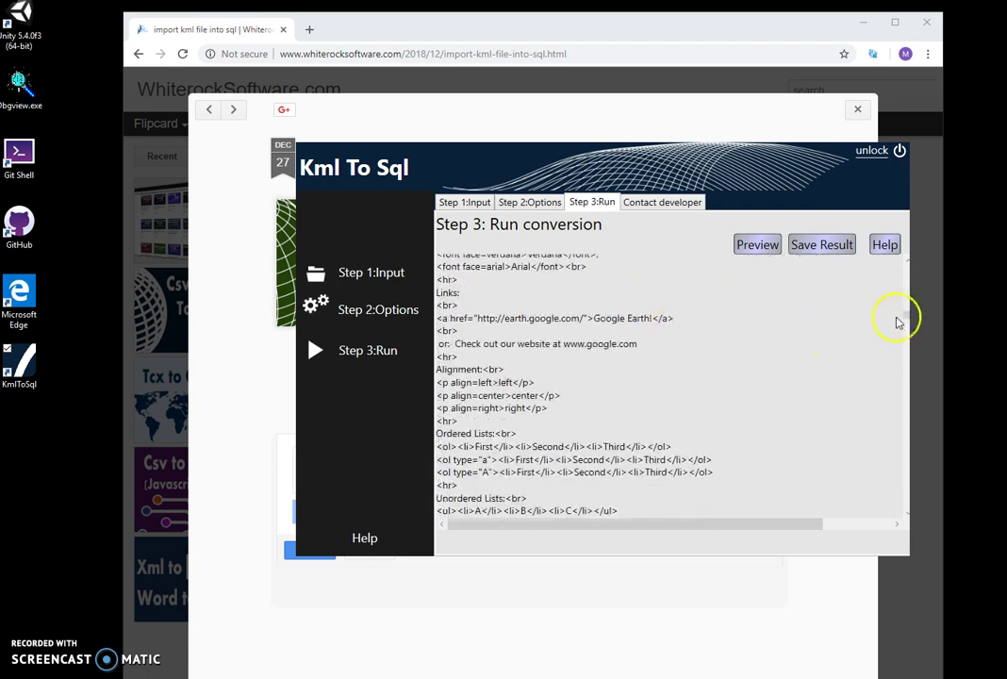
{"action": "left_click_drag", "start_coordinate": [908, 317], "coordinate": [922, 443]}
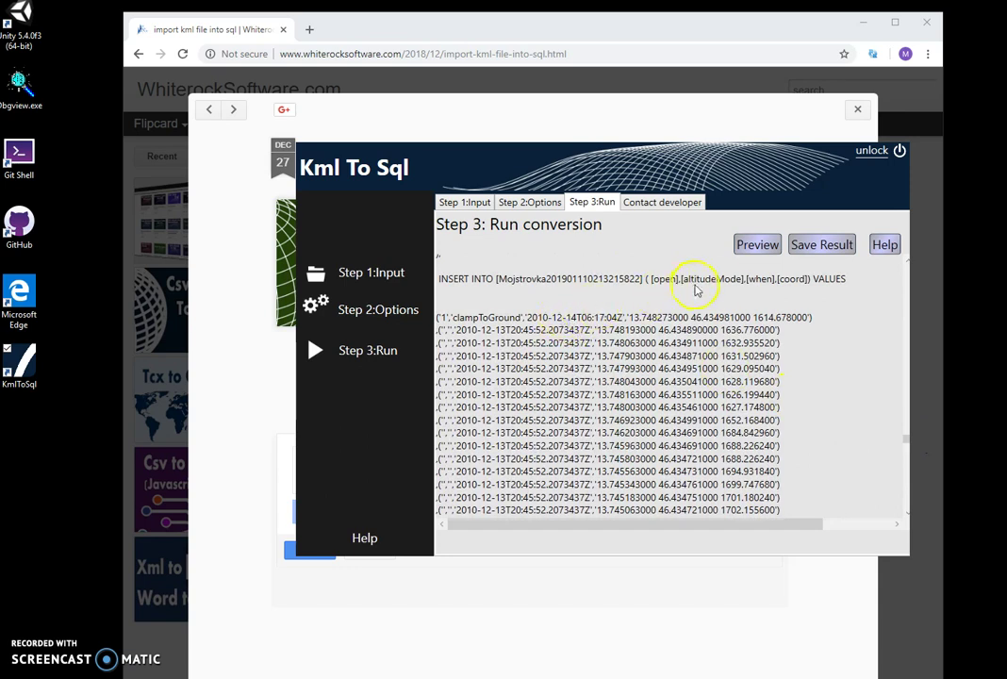
{"action": "scroll", "coordinate": [543, 305], "scroll_direction": "down", "scroll_amount": 2}
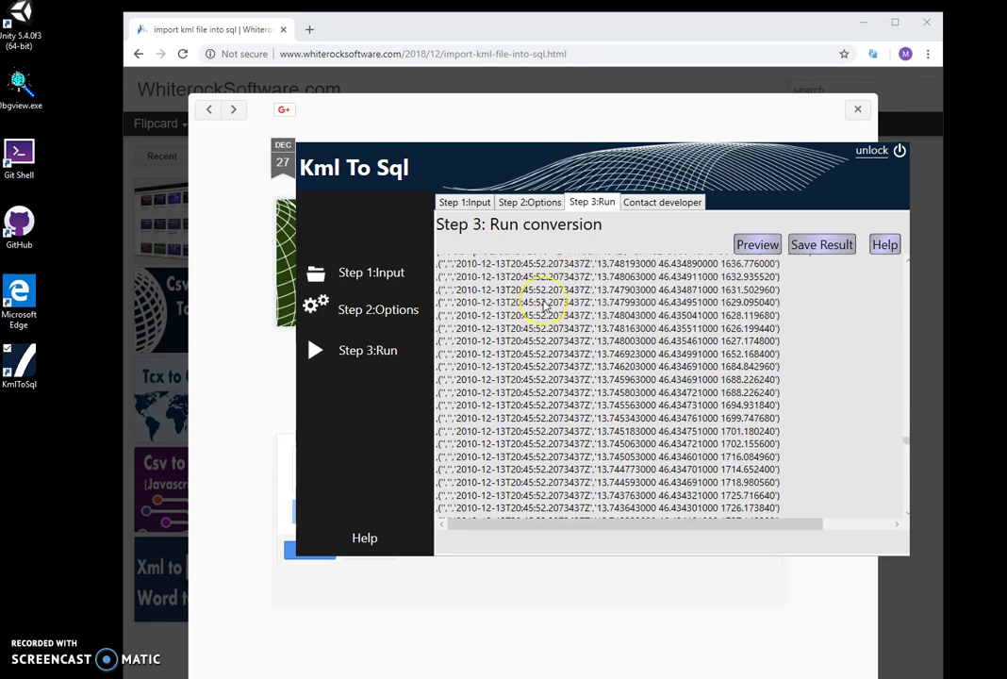
{"action": "scroll", "coordinate": [543, 305], "scroll_direction": "down", "scroll_amount": 8}
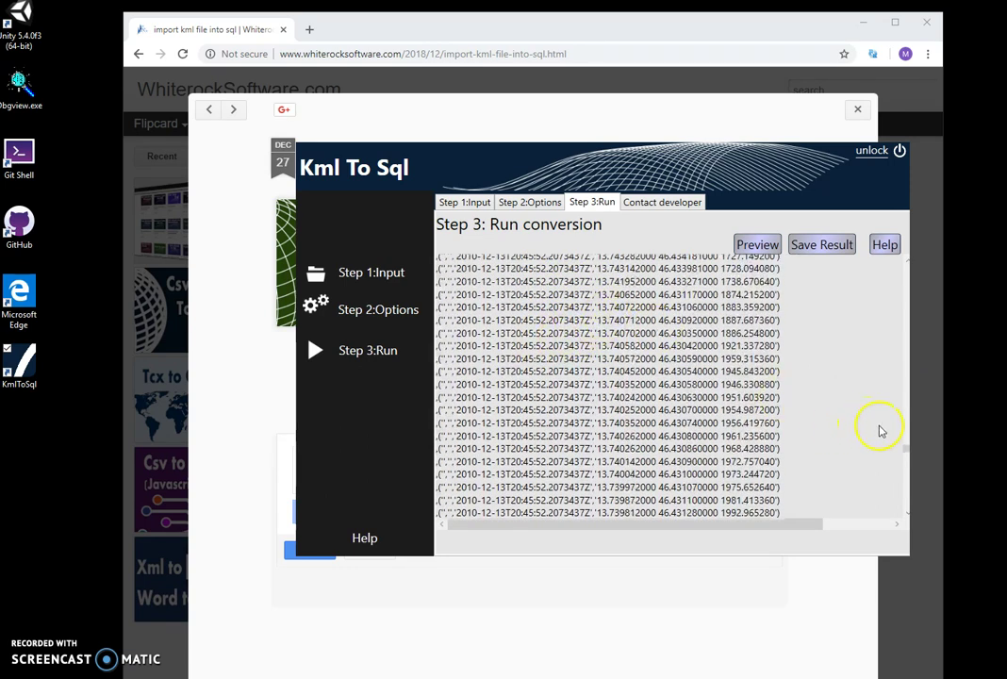
{"action": "left_click_drag", "start_coordinate": [908, 455], "coordinate": [905, 267]}
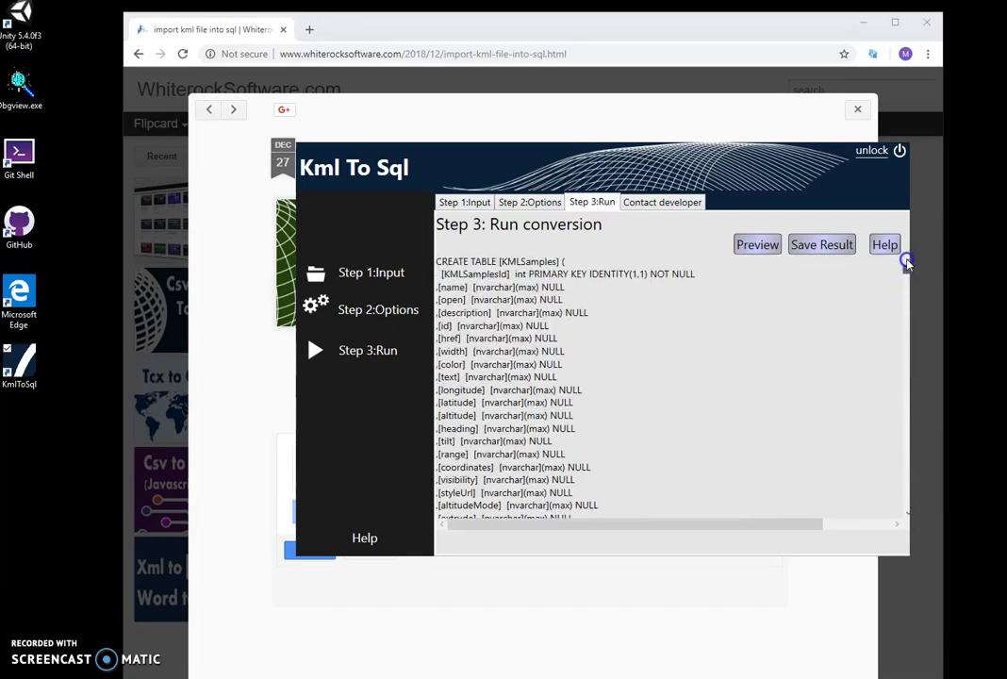
Step: Regenerate the script for MySQL with varchar(5000) columns, review it, and close Kml To Sql
{"action": "left_click", "coordinate": [535, 203]}
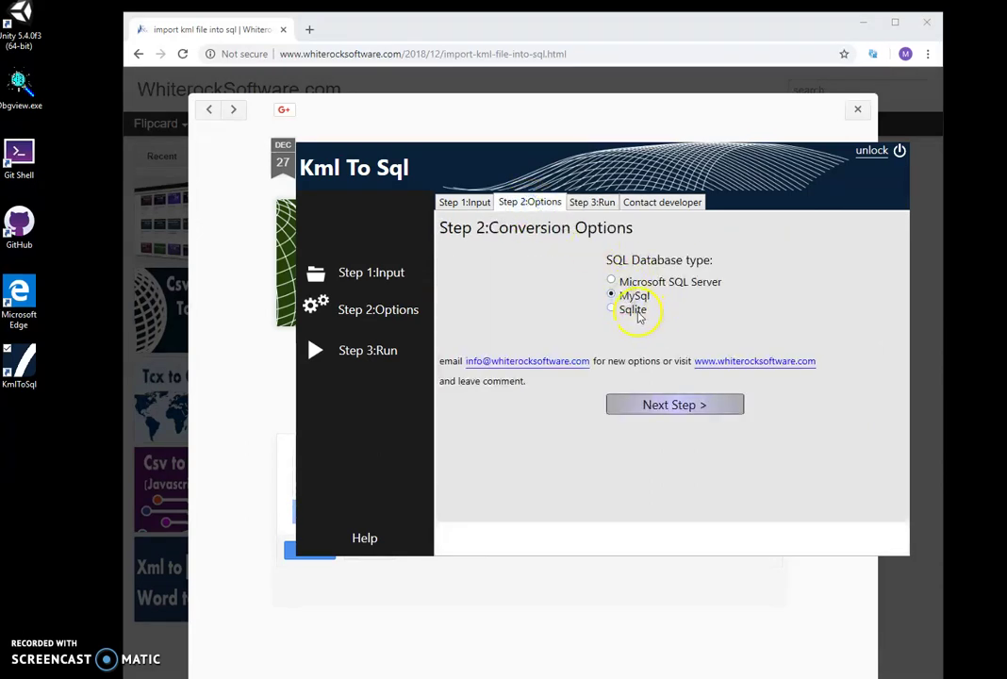
{"action": "left_click", "coordinate": [588, 204]}
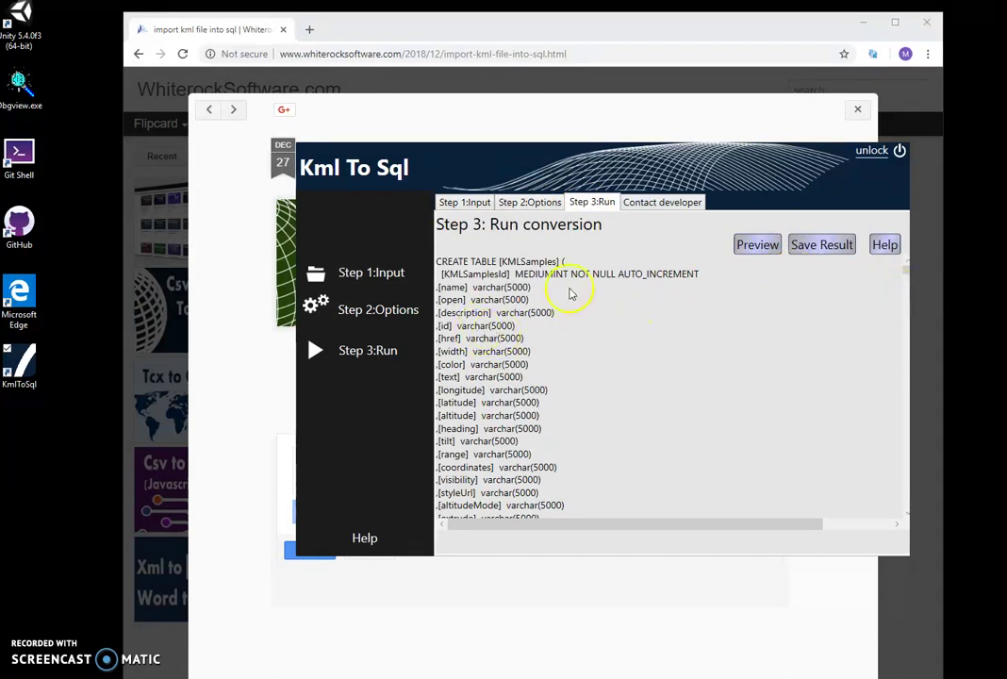
{"action": "scroll", "coordinate": [792, 382], "scroll_direction": "down", "scroll_amount": 10}
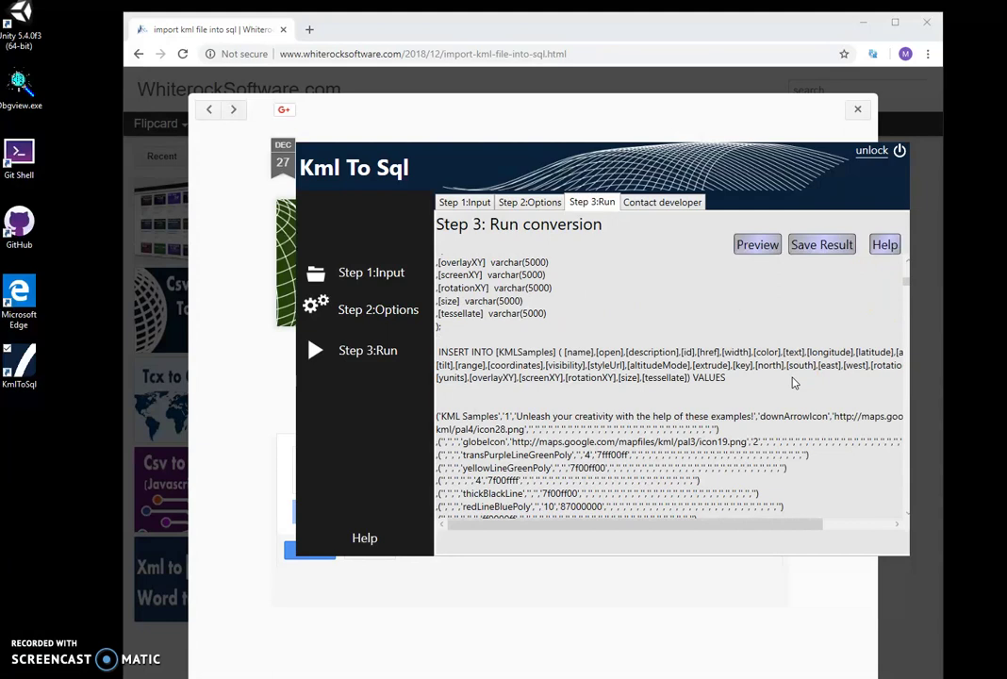
{"action": "scroll", "coordinate": [565, 379], "scroll_direction": "down", "scroll_amount": 3}
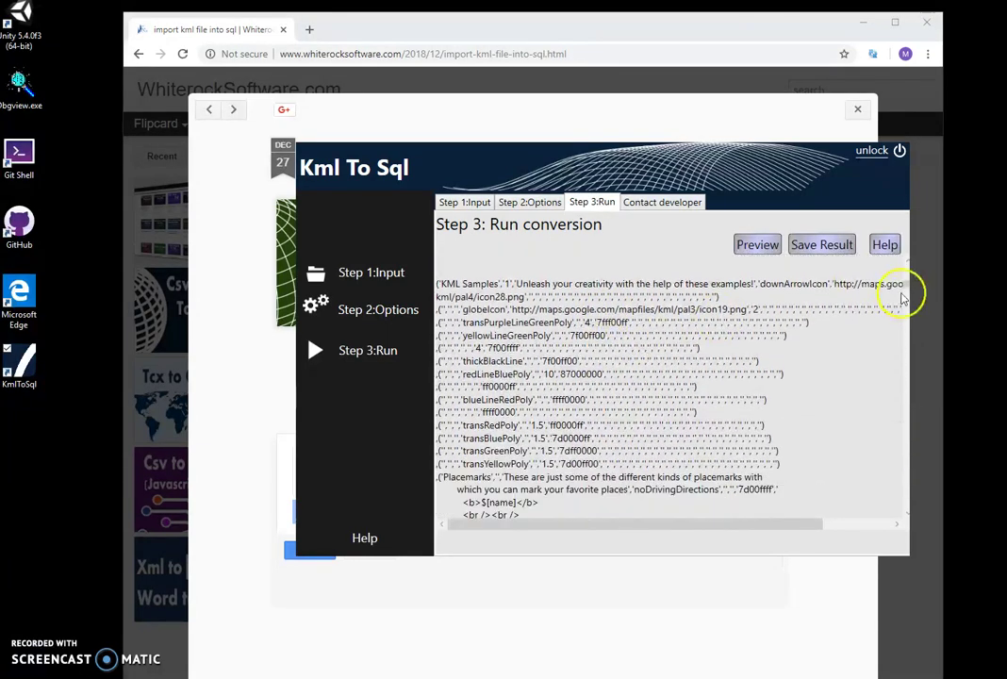
{"action": "left_click_drag", "start_coordinate": [901, 287], "coordinate": [905, 269]}
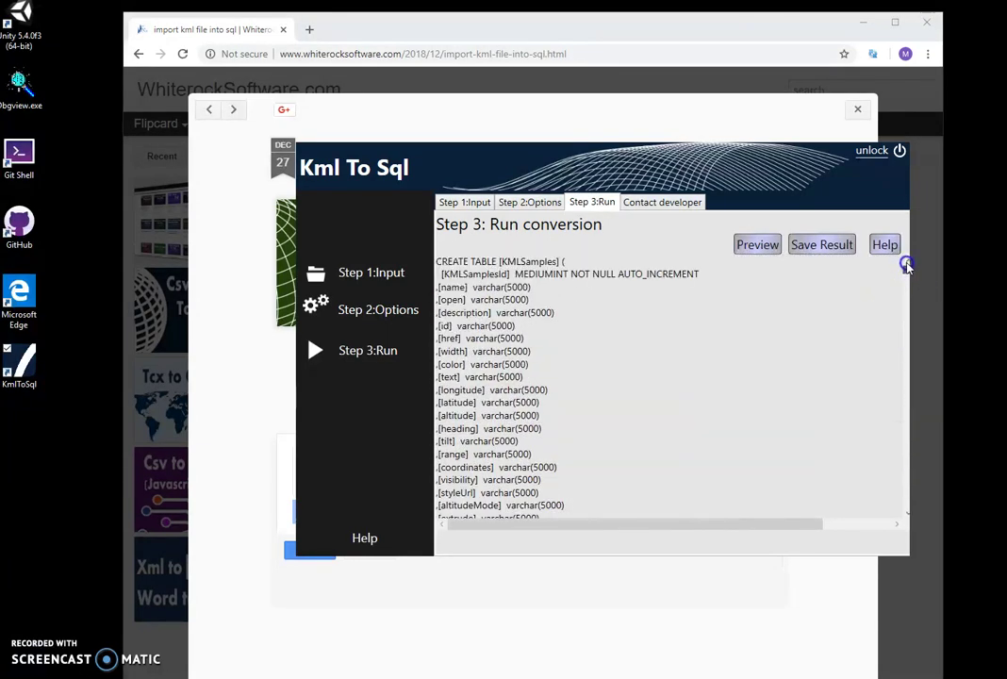
{"action": "left_click", "coordinate": [900, 151]}
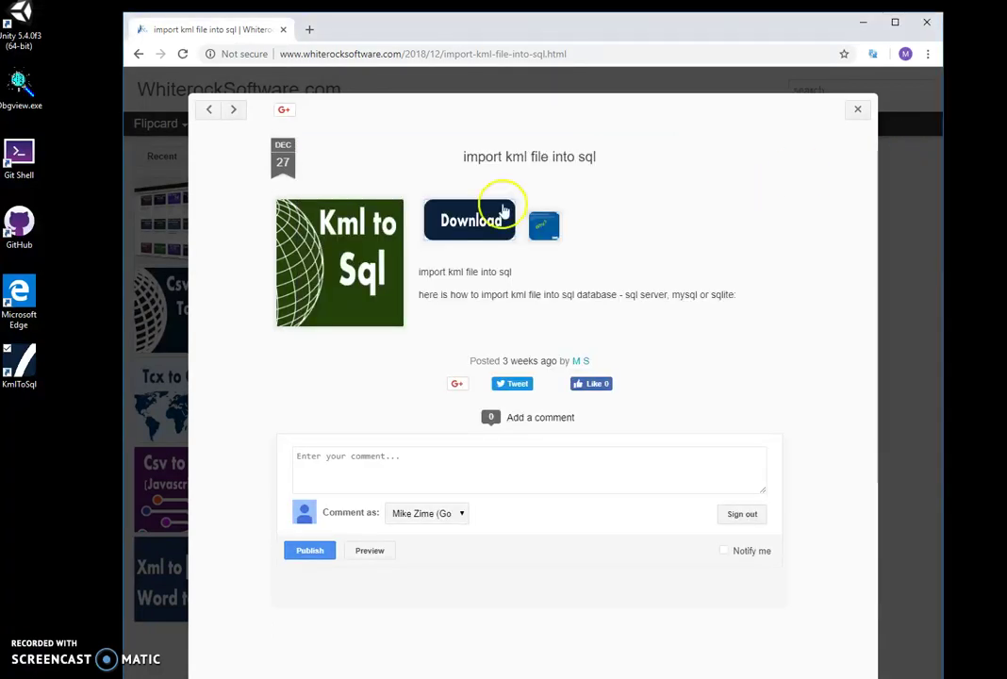